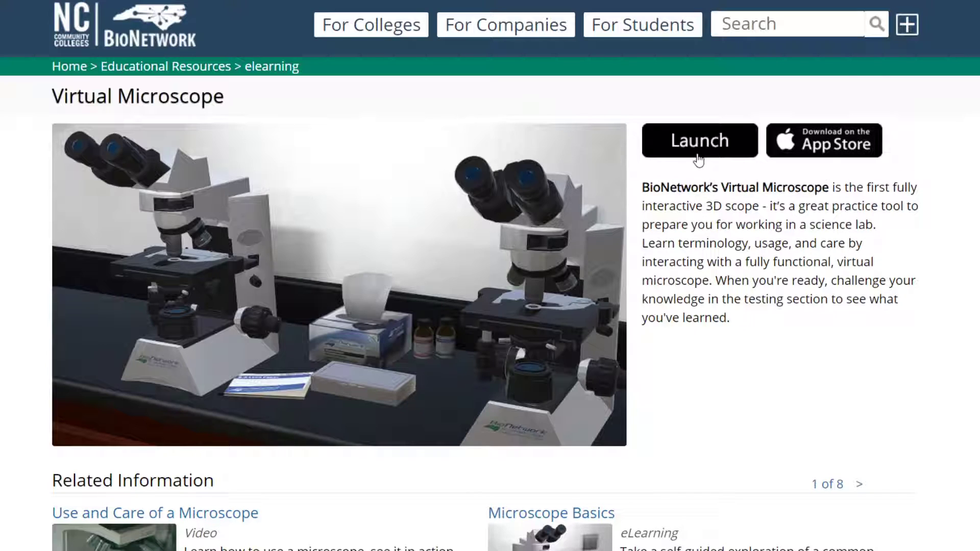
Launch the Virtual Microscope lab and let the scene load to the welcome tip.
{"action": "left_click", "coordinate": [698, 143]}
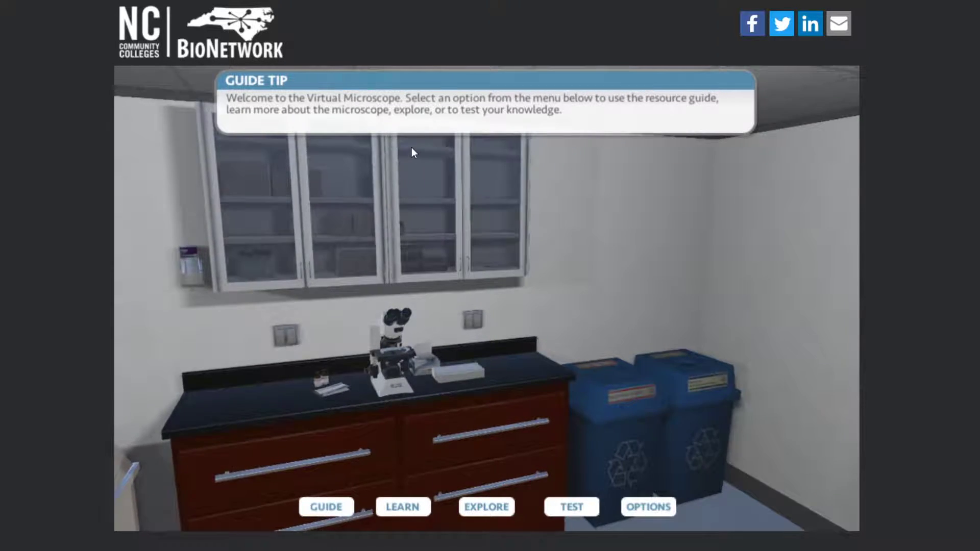
{"action": "left_click", "coordinate": [331, 505]}
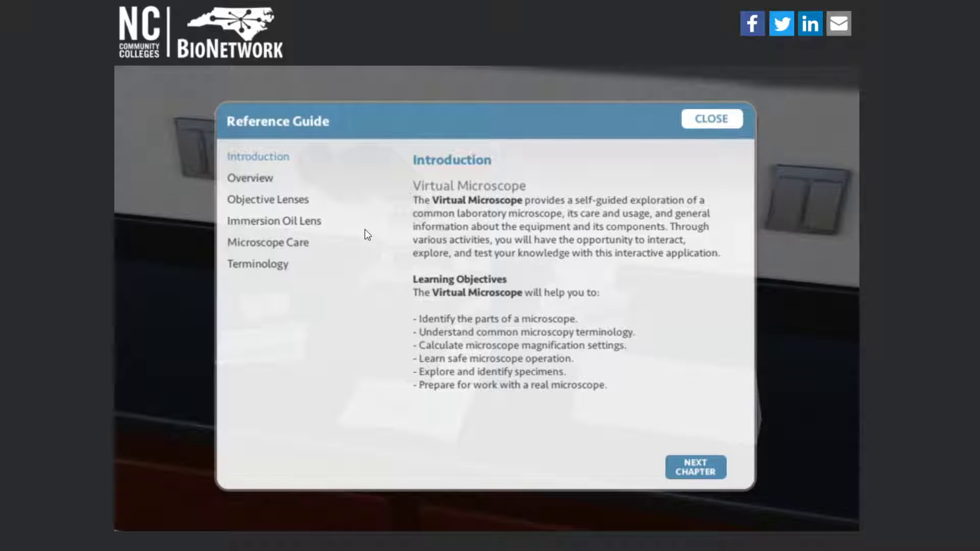
{"action": "left_click", "coordinate": [252, 178]}
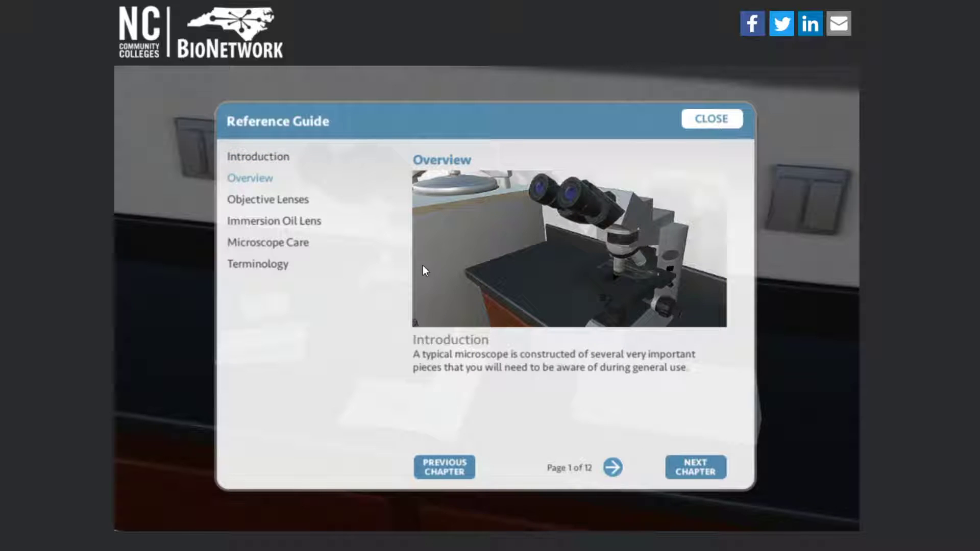
{"action": "left_click", "coordinate": [295, 200]}
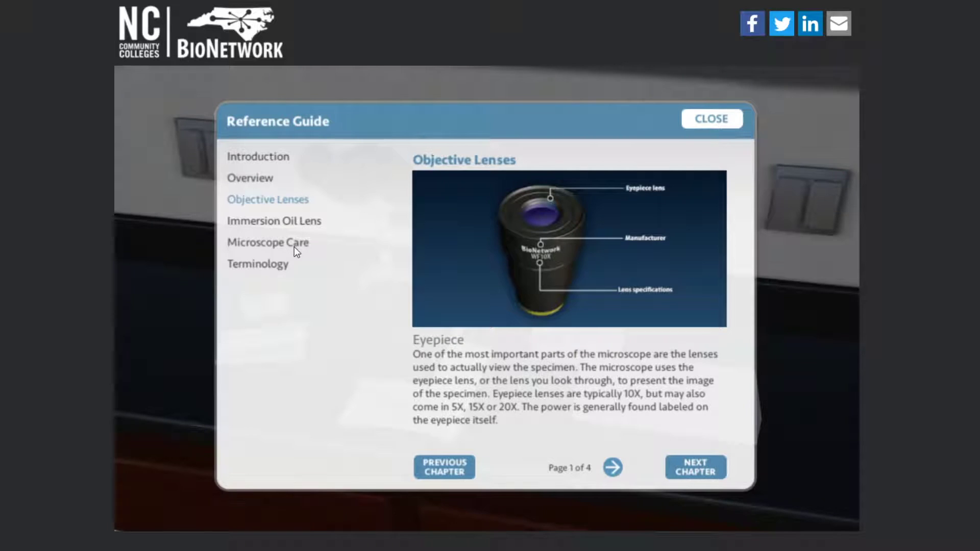
{"action": "left_click", "coordinate": [249, 225]}
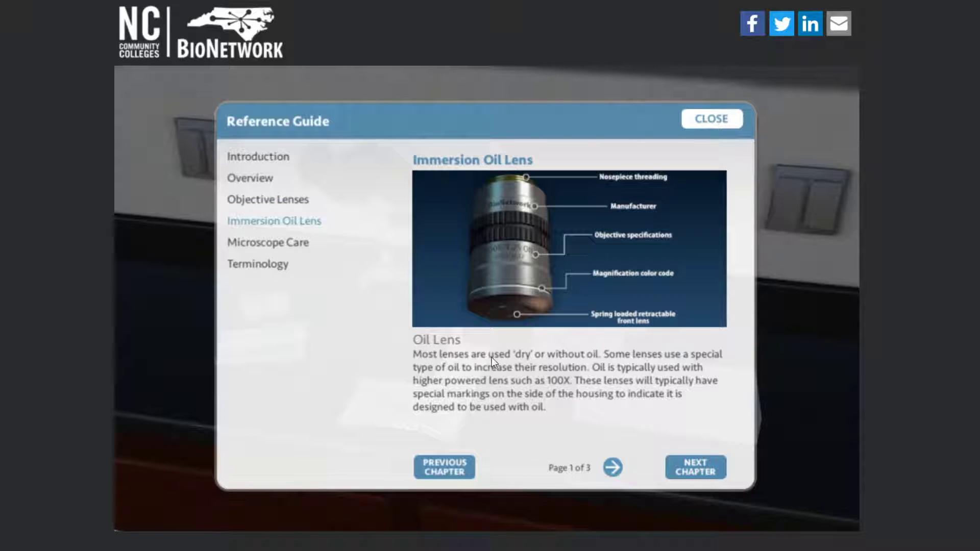
{"action": "left_click", "coordinate": [256, 243]}
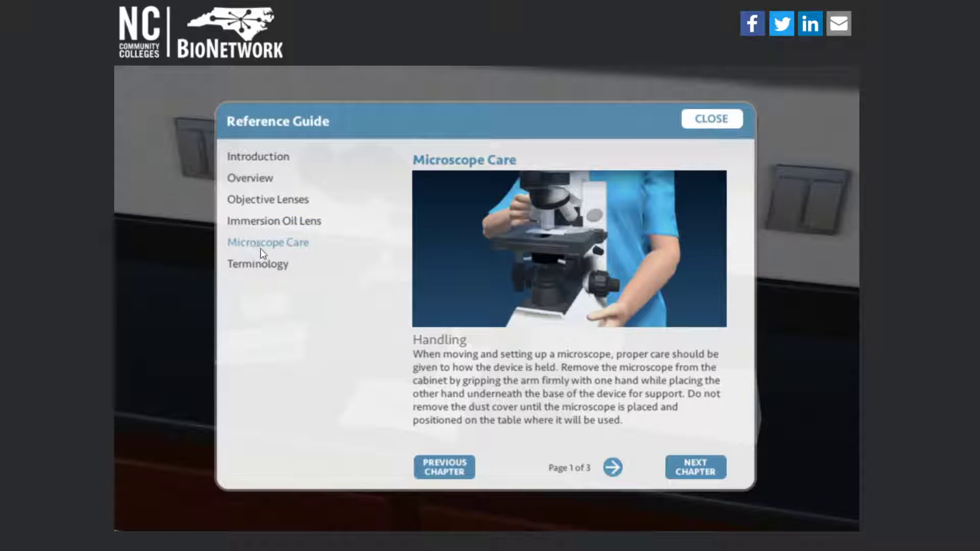
{"action": "left_click", "coordinate": [279, 267]}
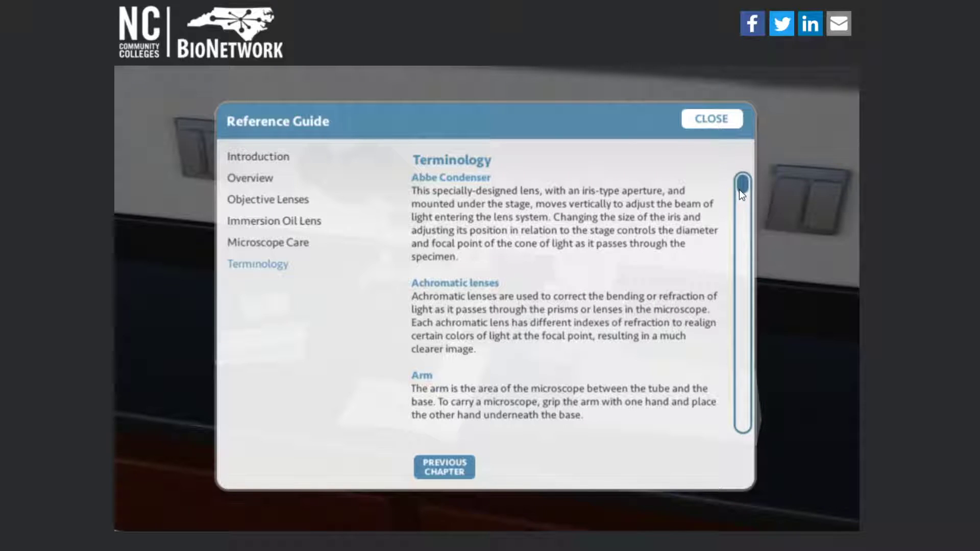
{"action": "left_click_drag", "start_coordinate": [741, 188], "coordinate": [751, 337]}
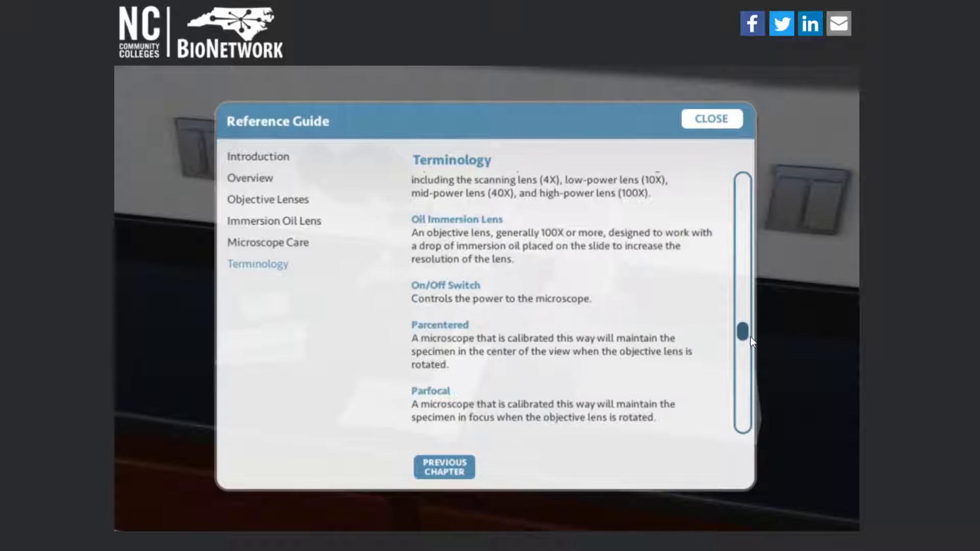
{"action": "left_click", "coordinate": [707, 120]}
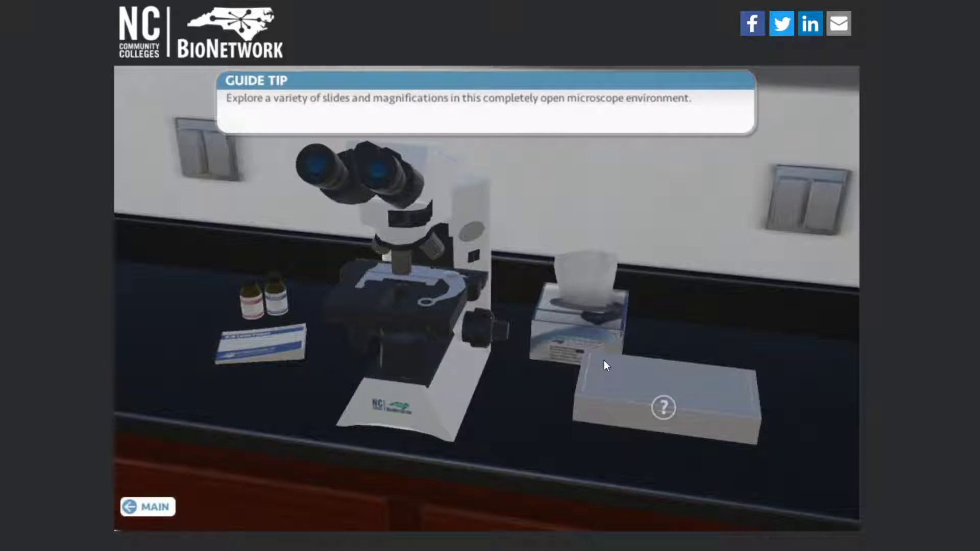
Load the Onion Root slide from the Plant Slides catalog onto the microscope.
{"action": "left_click", "coordinate": [667, 413]}
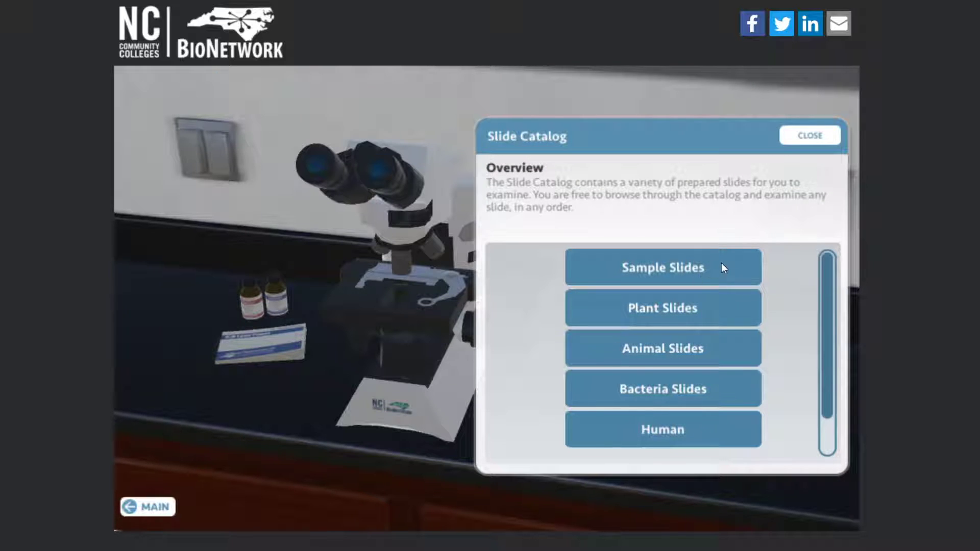
{"action": "left_click", "coordinate": [677, 313]}
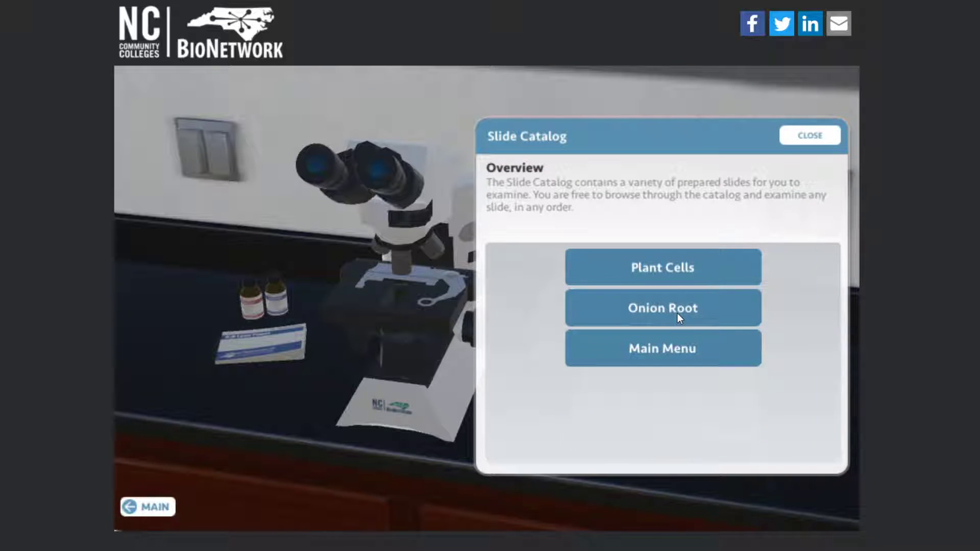
{"action": "left_click", "coordinate": [662, 313]}
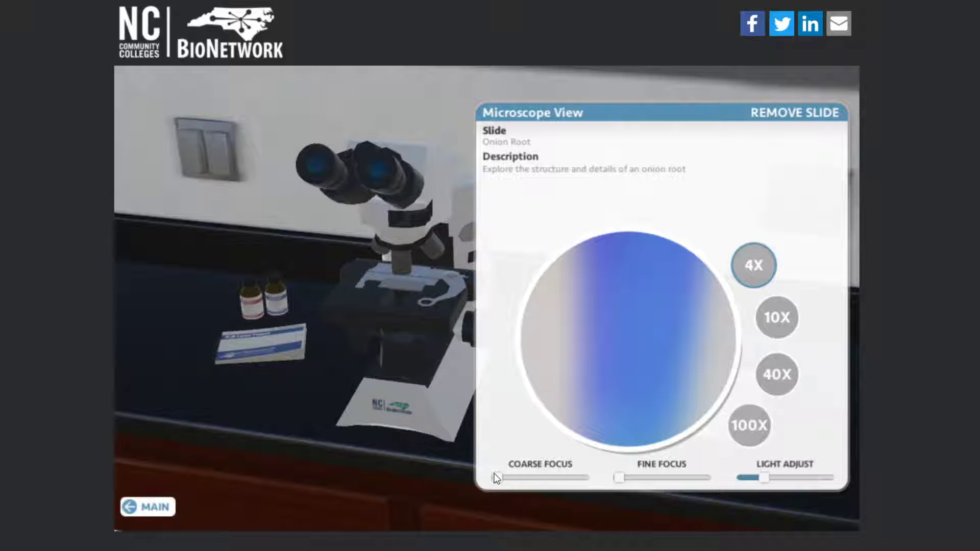
Focus the onion root at 4X, refine it at 10X, then switch to 40X and brighten the light.
{"action": "left_click_drag", "start_coordinate": [494, 474], "coordinate": [545, 491]}
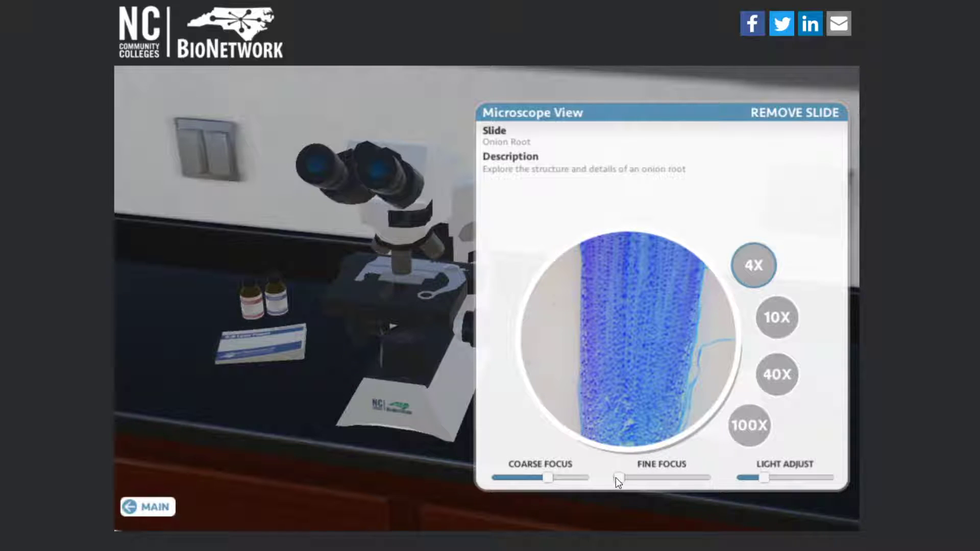
{"action": "left_click_drag", "start_coordinate": [617, 481], "coordinate": [686, 472]}
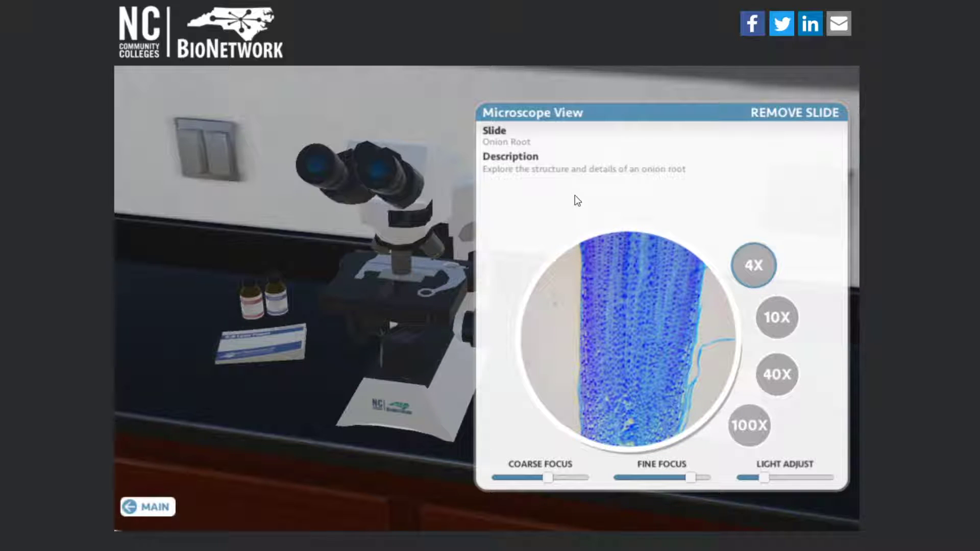
{"action": "left_click", "coordinate": [776, 316]}
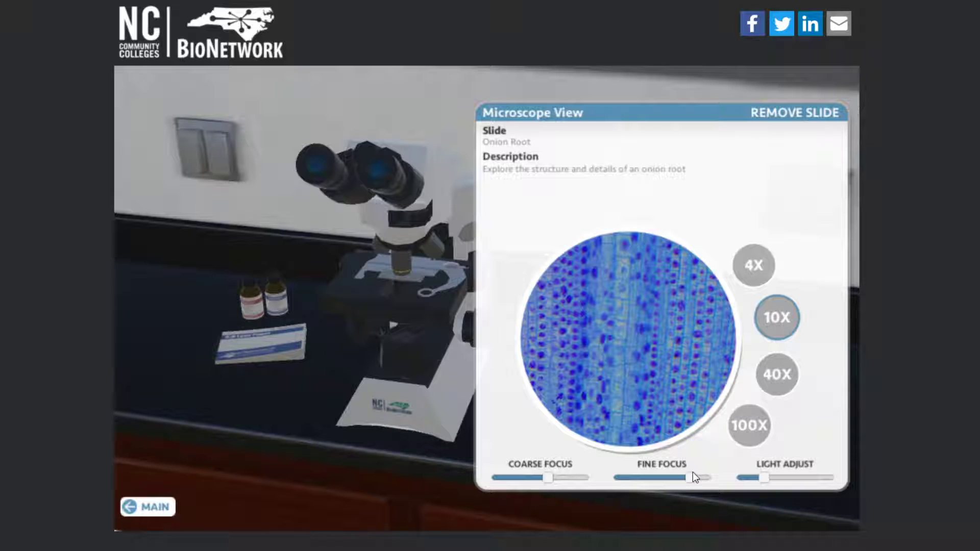
{"action": "left_click_drag", "start_coordinate": [692, 480], "coordinate": [692, 501]}
{"action": "left_click", "coordinate": [772, 377]}
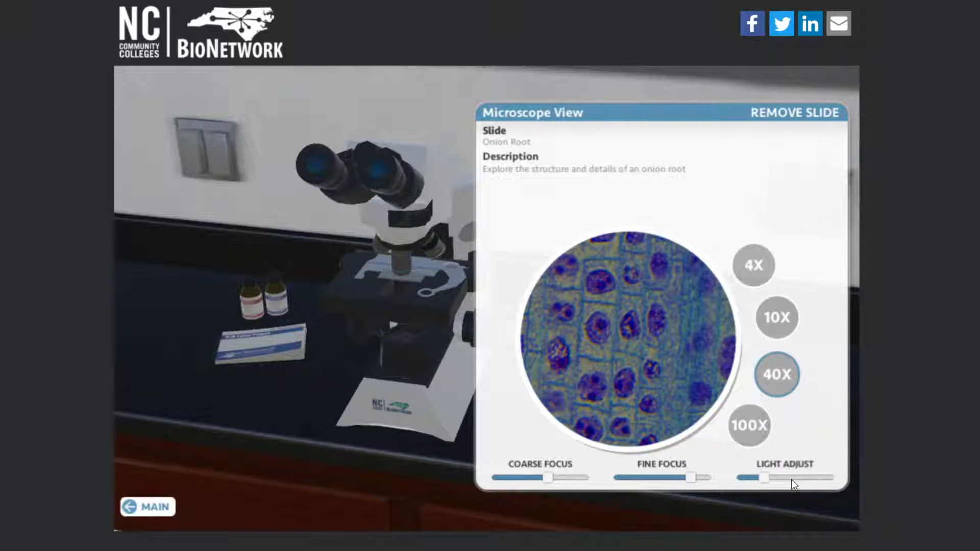
{"action": "left_click_drag", "start_coordinate": [765, 478], "coordinate": [799, 476]}
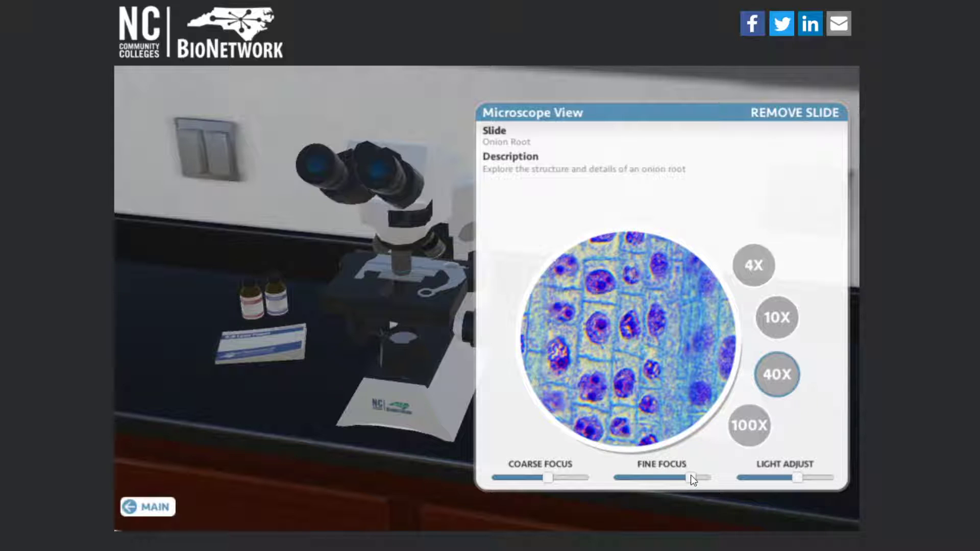
Switch to the 100X oil lens and add immersion oil drops to the slide.
{"action": "left_click", "coordinate": [749, 425]}
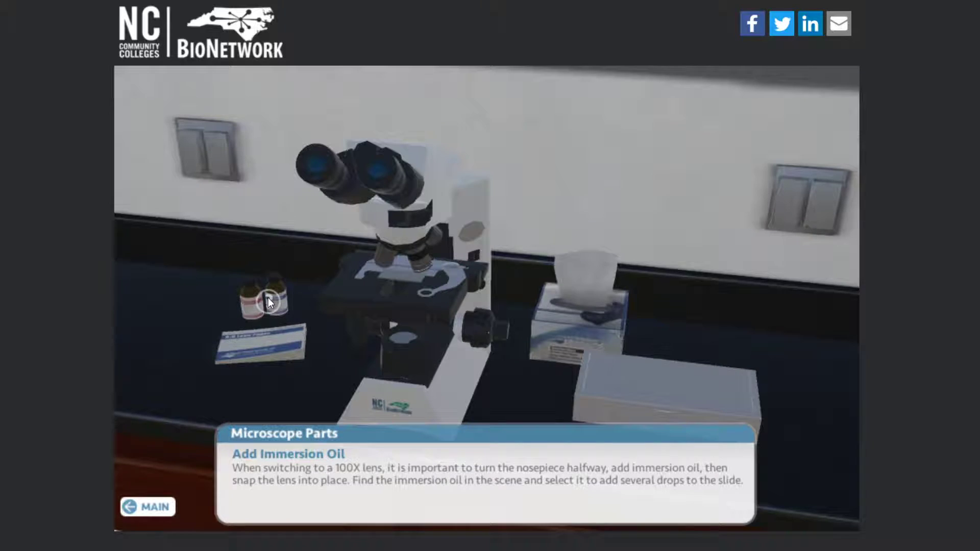
{"action": "left_click", "coordinate": [268, 297]}
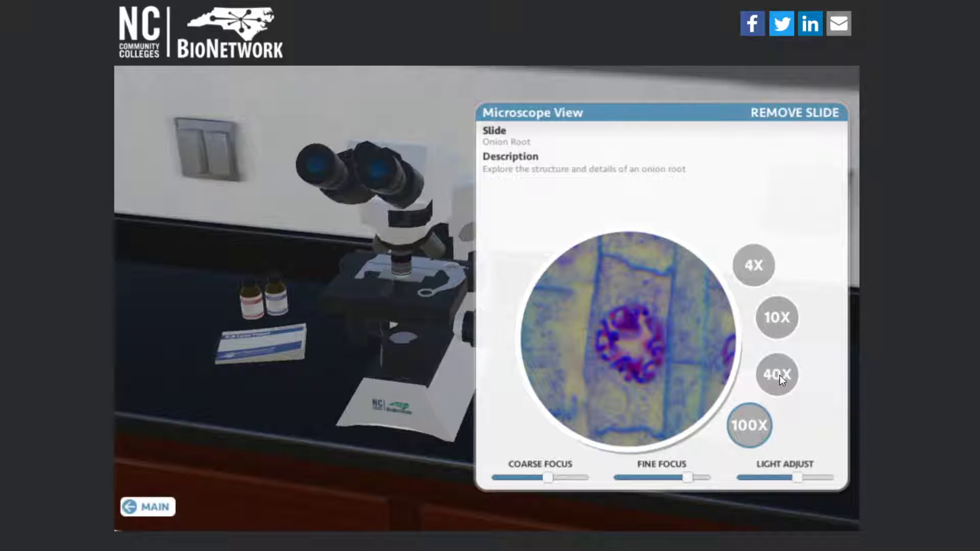
After the warning about jumping straight to 4X, step the objectives down through 40X.
{"action": "left_click", "coordinate": [760, 273]}
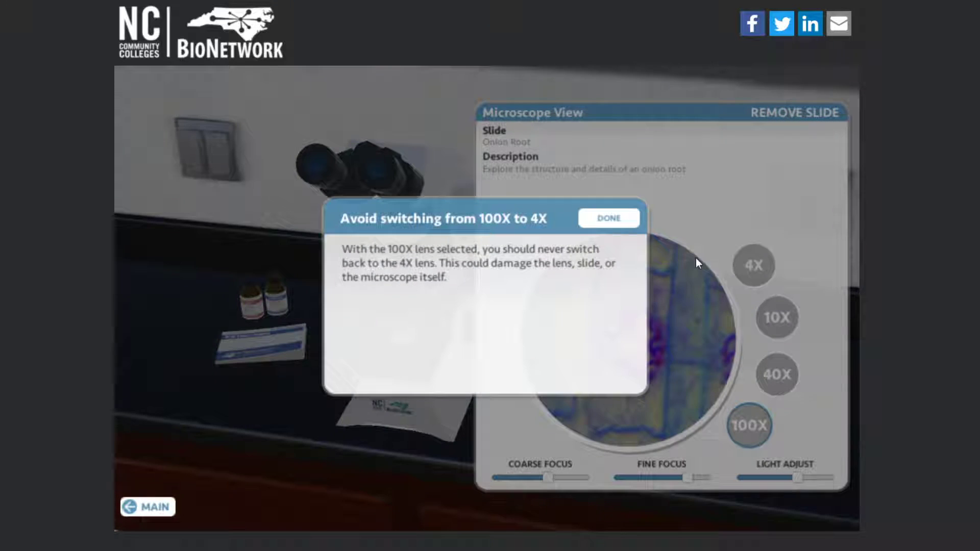
{"action": "left_click", "coordinate": [620, 223]}
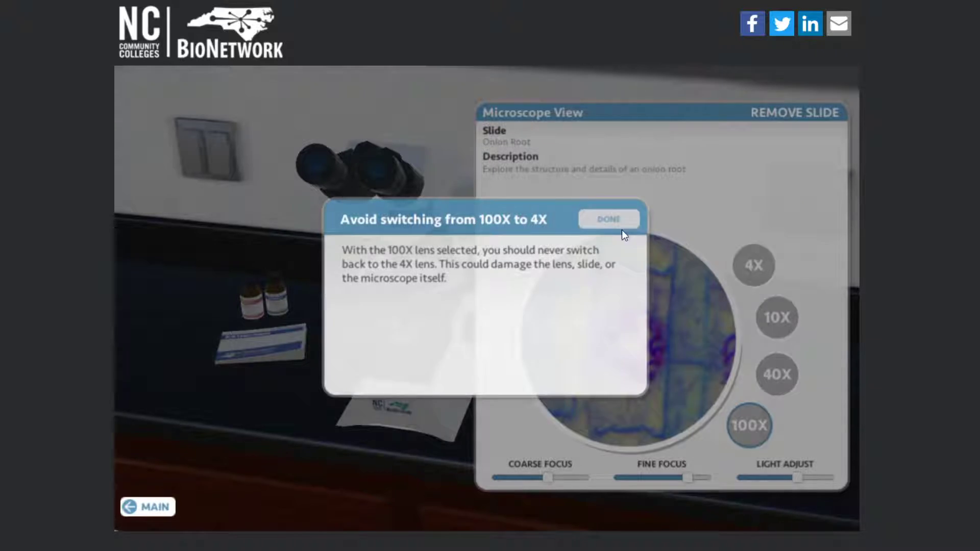
{"action": "left_click", "coordinate": [778, 382]}
{"action": "left_click", "coordinate": [780, 321]}
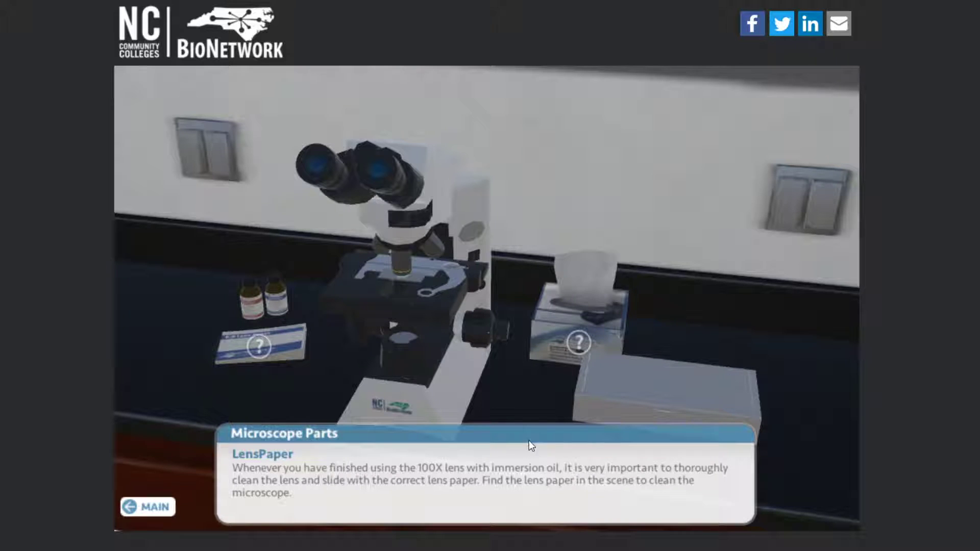
Clean the oiled objective with lens paper, then return to 4X viewing.
{"action": "left_click", "coordinate": [580, 347]}
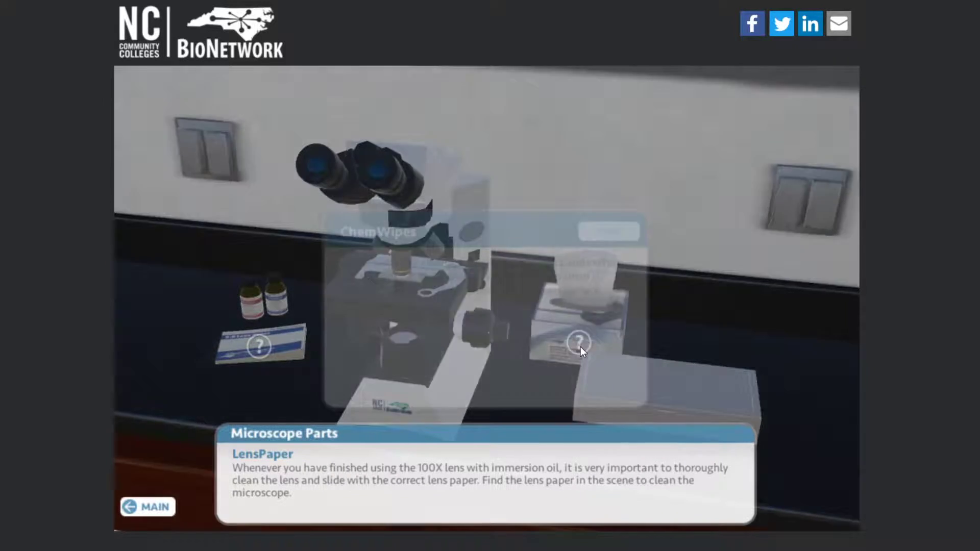
{"action": "left_click", "coordinate": [592, 224]}
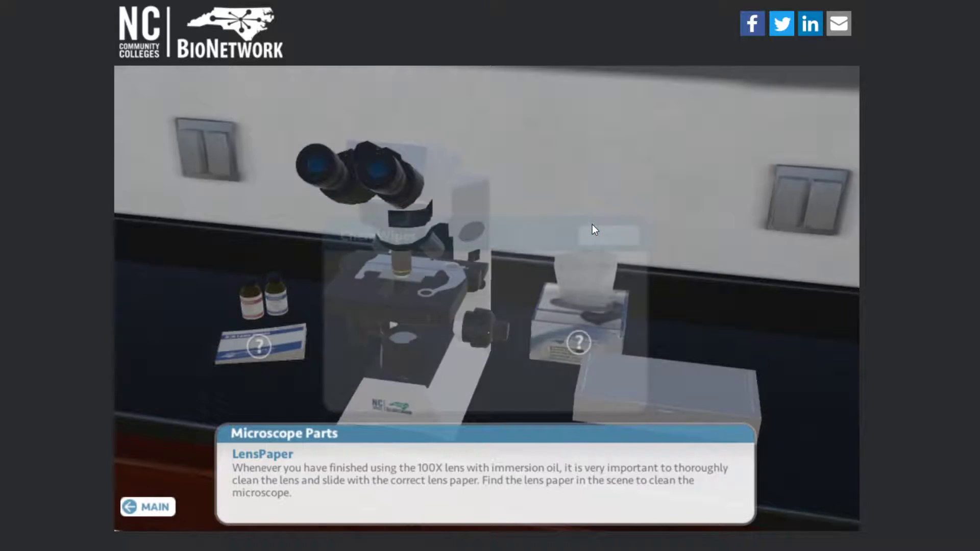
{"action": "left_click", "coordinate": [581, 338]}
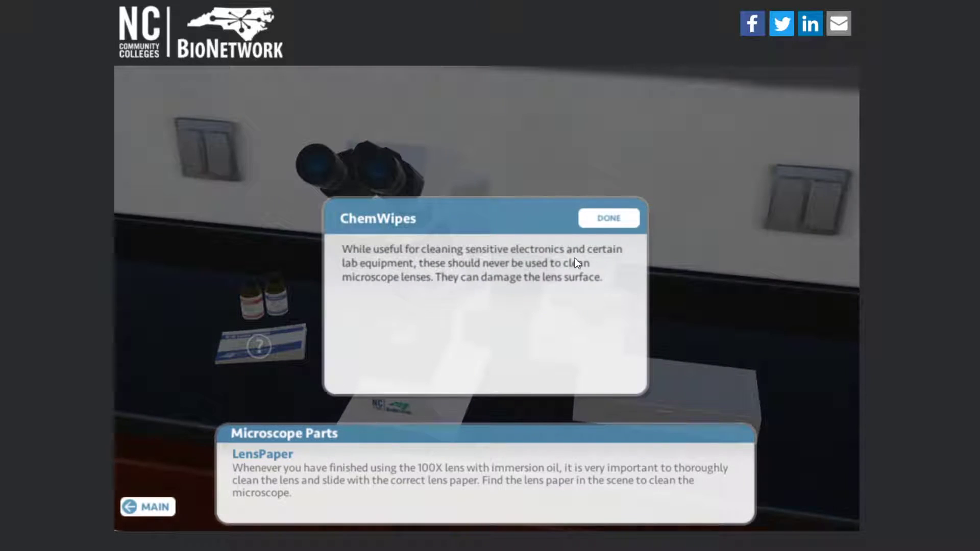
{"action": "left_click", "coordinate": [612, 218]}
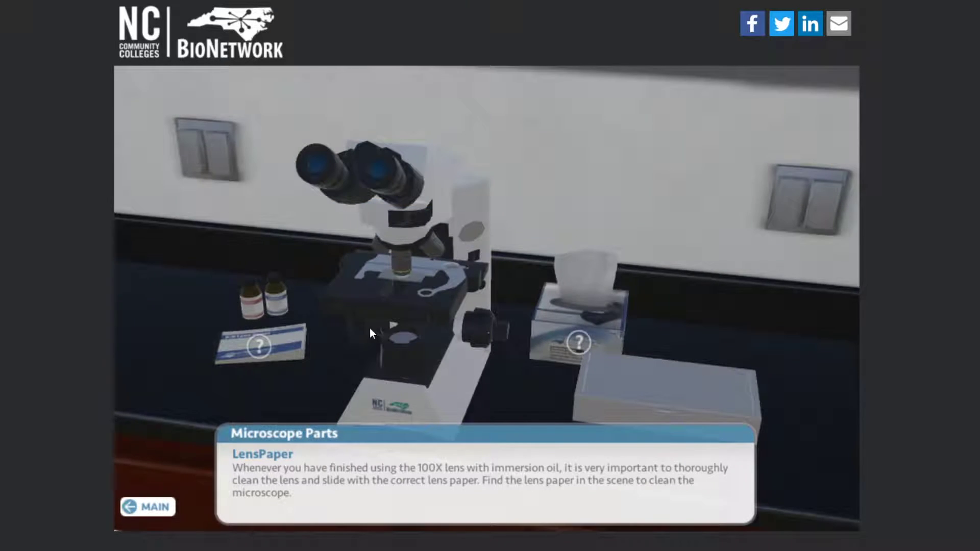
{"action": "left_click", "coordinate": [250, 337]}
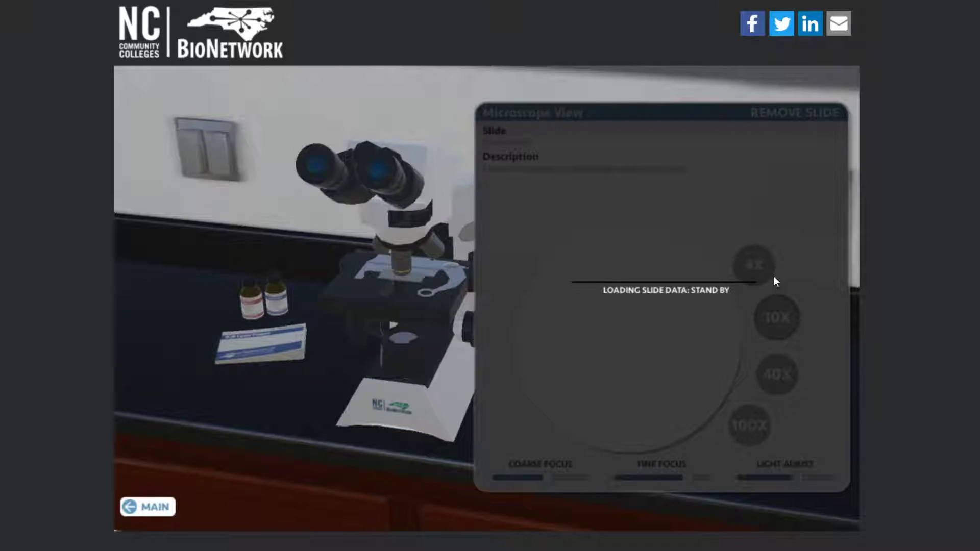
{"action": "left_click", "coordinate": [756, 263]}
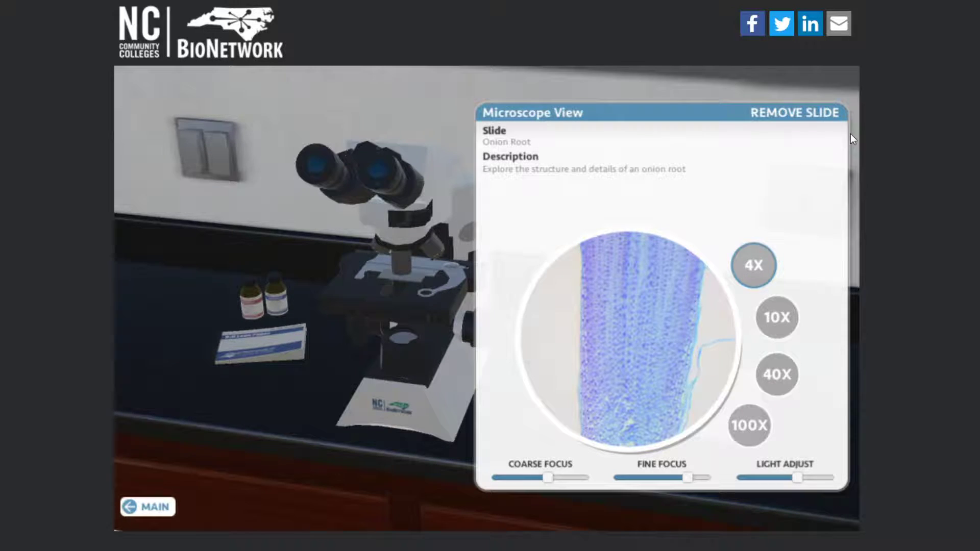
Remove the Onion Root slide, then browse and close the Slide Catalog.
{"action": "left_click", "coordinate": [805, 110]}
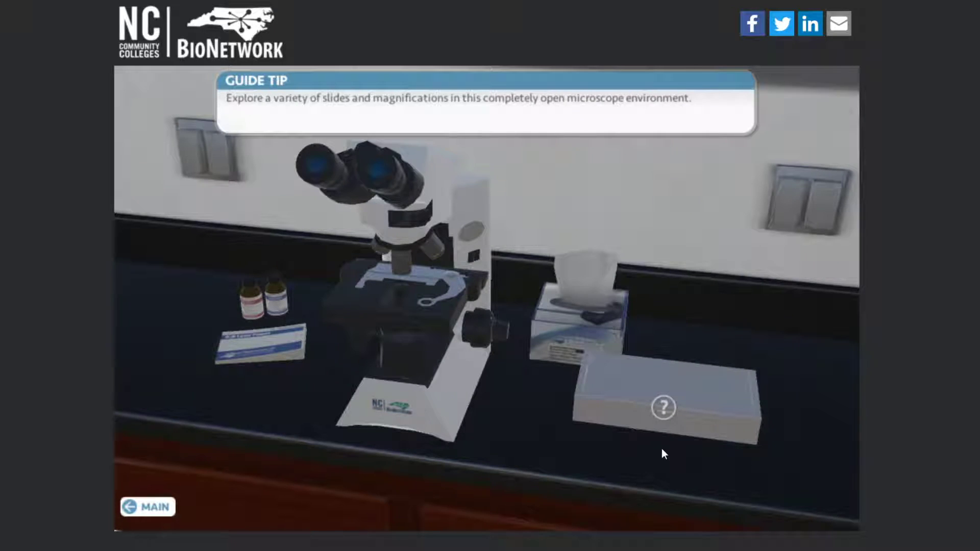
{"action": "left_click", "coordinate": [670, 401]}
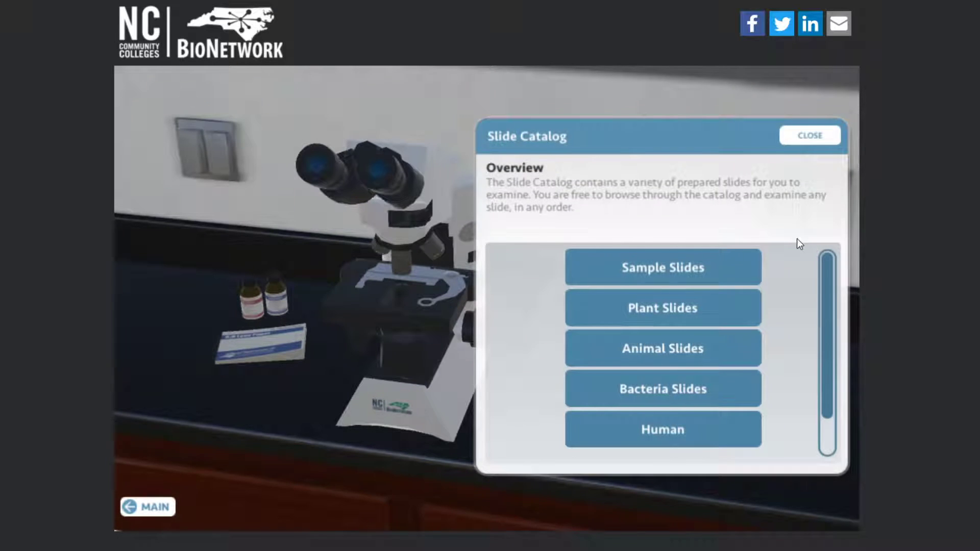
{"action": "scroll", "coordinate": [834, 358], "scroll_direction": "down", "scroll_amount": 2}
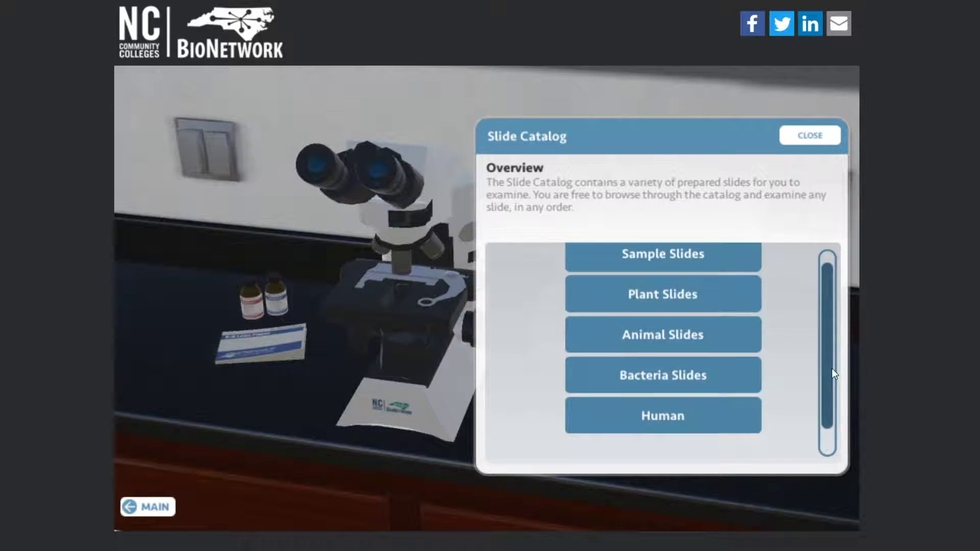
{"action": "scroll", "coordinate": [838, 361], "scroll_direction": "up", "scroll_amount": 2}
{"action": "left_click", "coordinate": [810, 136]}
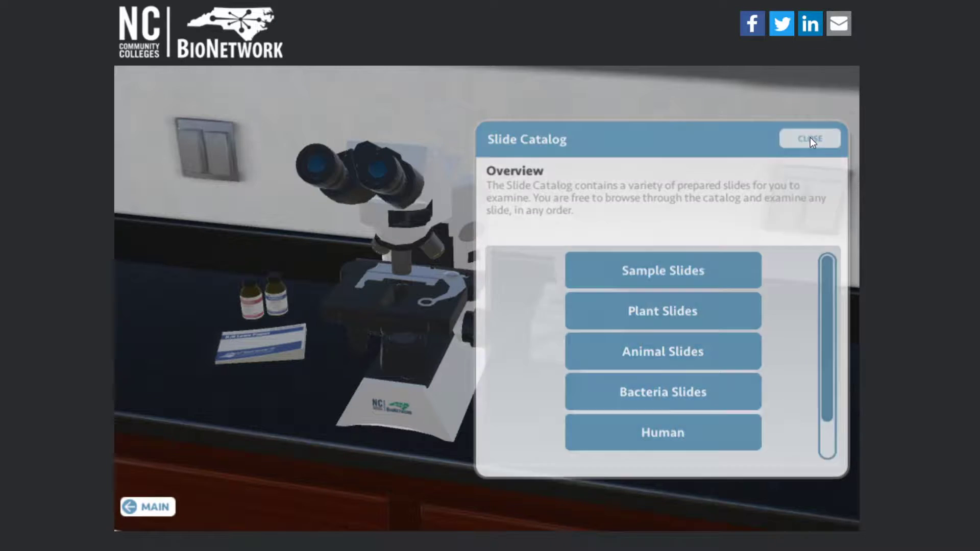